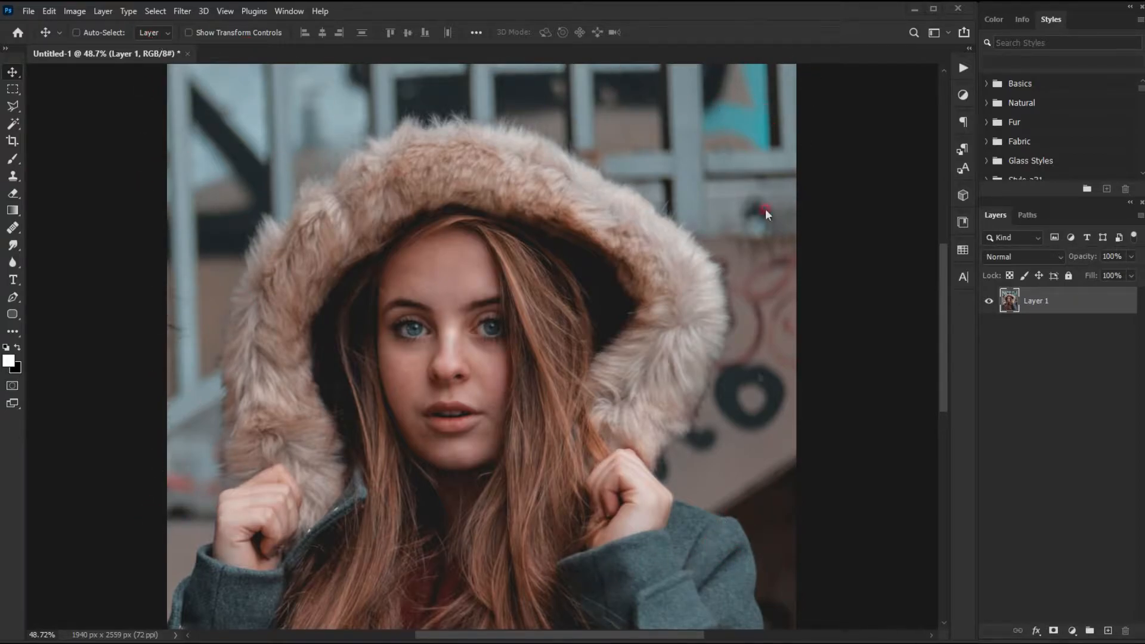
Add a new layer named "Snow 1" above the portrait and fill it with black
{"action": "mouse_move", "coordinate": [1025, 524]}
{"action": "left_mouse_down"}
{"action": "mouse_move", "coordinate": [1128, 523]}
{"action": "mouse_move", "coordinate": [1039, 555]}
{"action": "mouse_move", "coordinate": [1100, 520]}
{"action": "mouse_move", "coordinate": [1117, 619]}
{"action": "left_mouse_up"}
{"action": "key", "text": "Escape"}
{"action": "left_click", "coordinate": [1107, 631]}
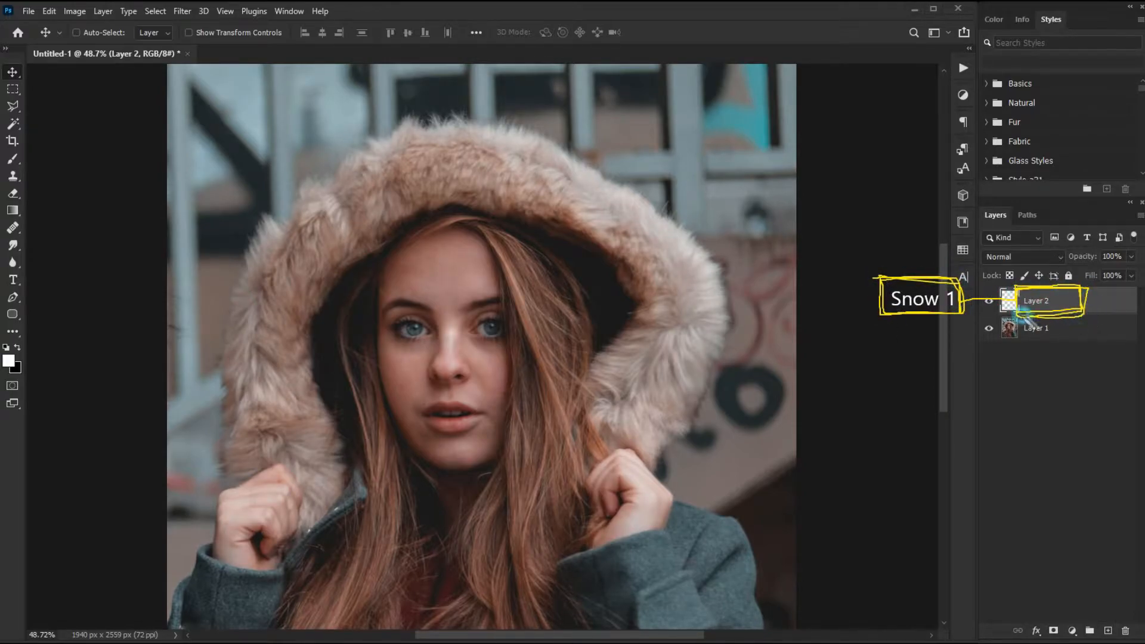
{"action": "key", "text": "Escape"}
{"action": "left_click", "coordinate": [1036, 302]}
{"action": "double_click", "coordinate": [1037, 301]}
{"action": "type", "text": "Snow 1"}
{"action": "left_click", "coordinate": [1063, 300]}
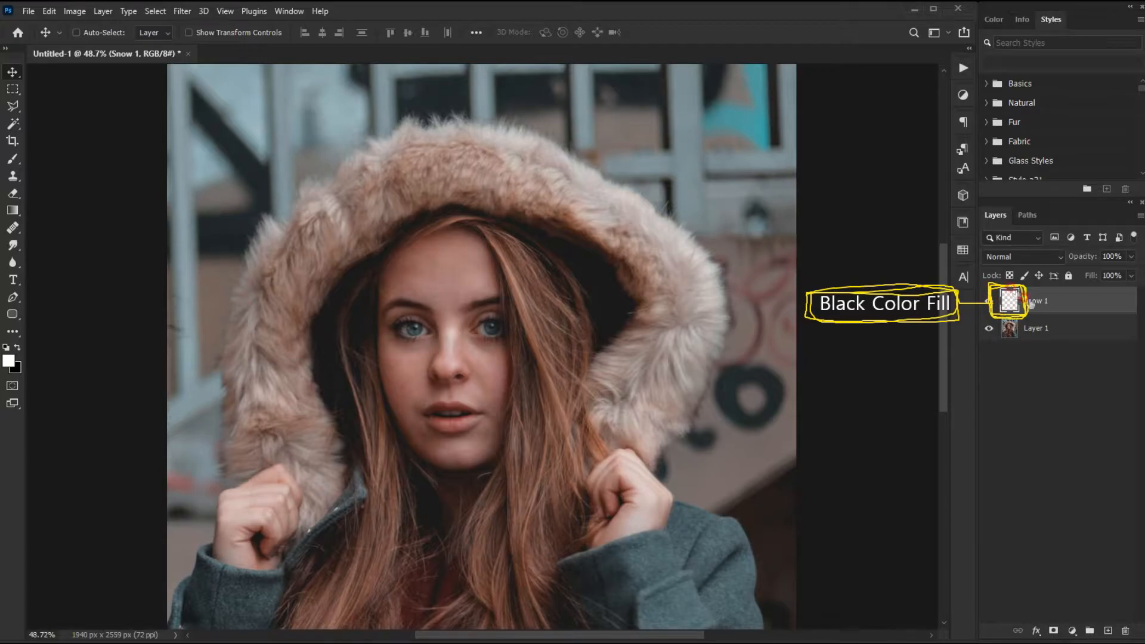
{"action": "key", "text": "ctrl+BackSpace"}
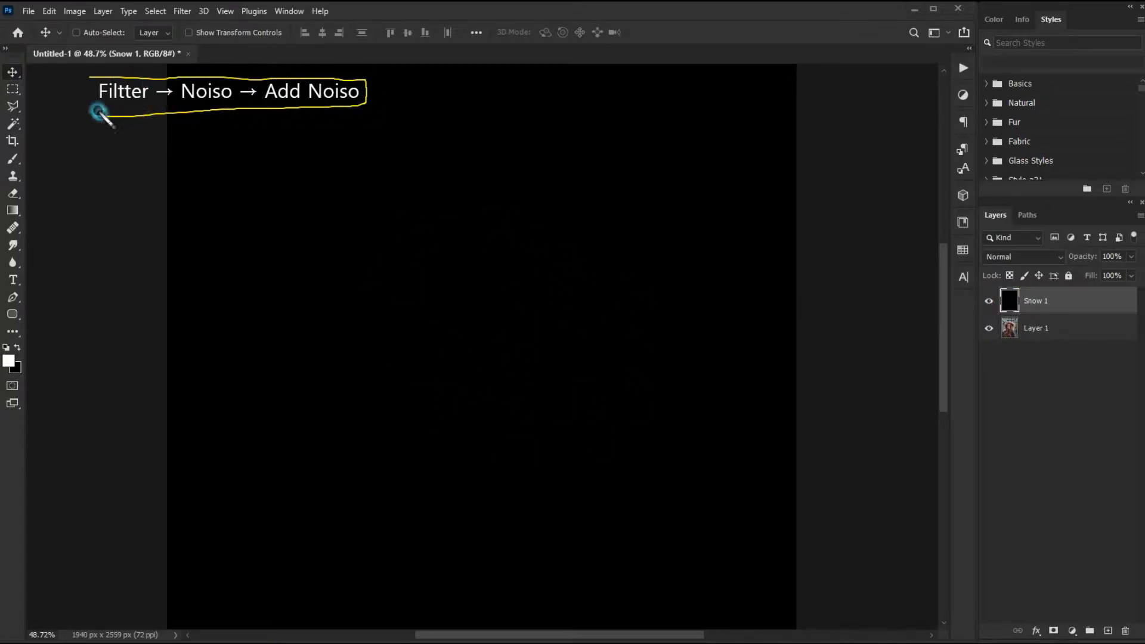
Apply Add Noise to the Snow 1 layer with amount 200%, Gaussian distribution and Monochromatic enabled
{"action": "left_click", "coordinate": [179, 13]}
{"action": "mouse_move", "coordinate": [302, 221]}
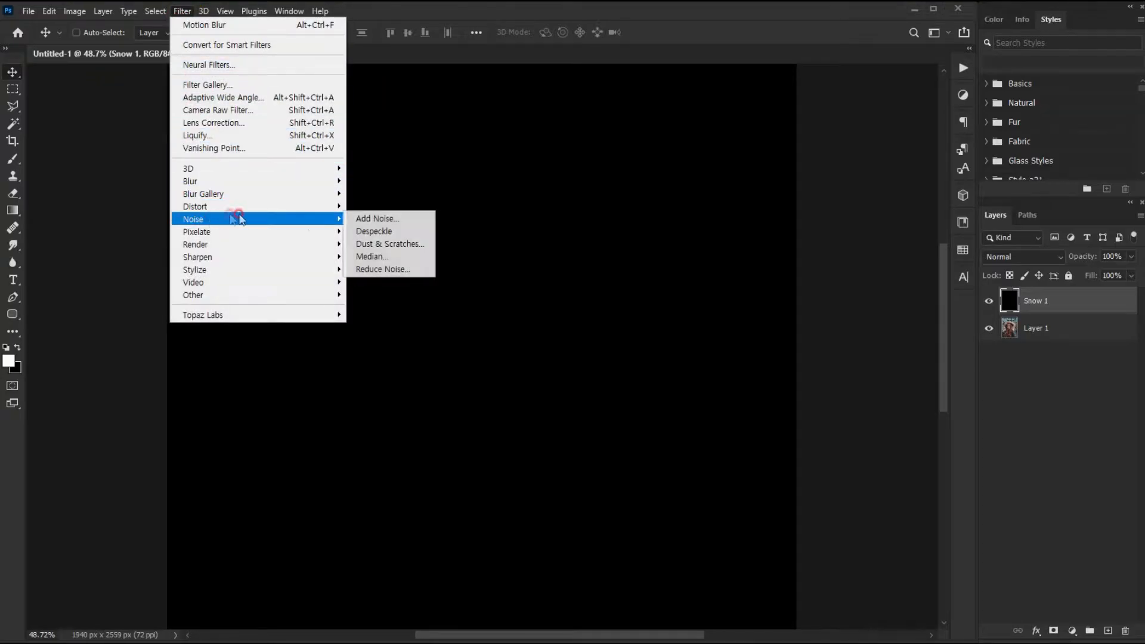
{"action": "left_click", "coordinate": [360, 220]}
{"action": "left_click_drag", "start_coordinate": [471, 76], "coordinate": [659, 112]}
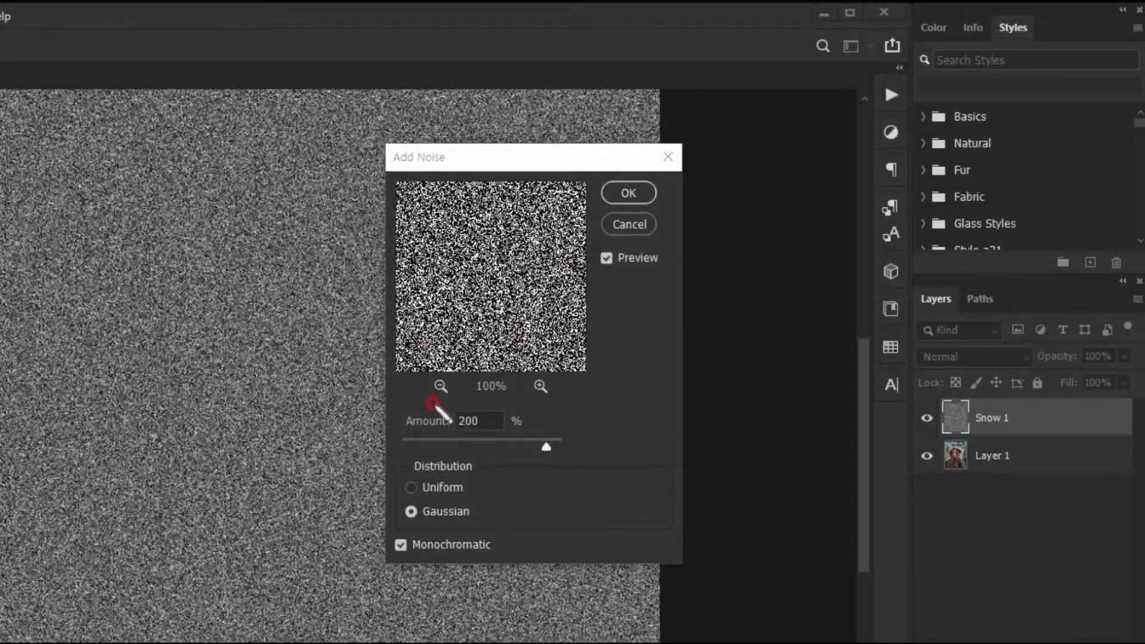
{"action": "mouse_move", "coordinate": [433, 409]}
{"action": "left_mouse_down"}
{"action": "mouse_move", "coordinate": [516, 405]}
{"action": "mouse_move", "coordinate": [438, 434]}
{"action": "left_mouse_up"}
{"action": "mouse_move", "coordinate": [396, 499]}
{"action": "left_mouse_down"}
{"action": "mouse_move", "coordinate": [392, 511]}
{"action": "mouse_move", "coordinate": [485, 559]}
{"action": "mouse_move", "coordinate": [409, 561]}
{"action": "left_mouse_up"}
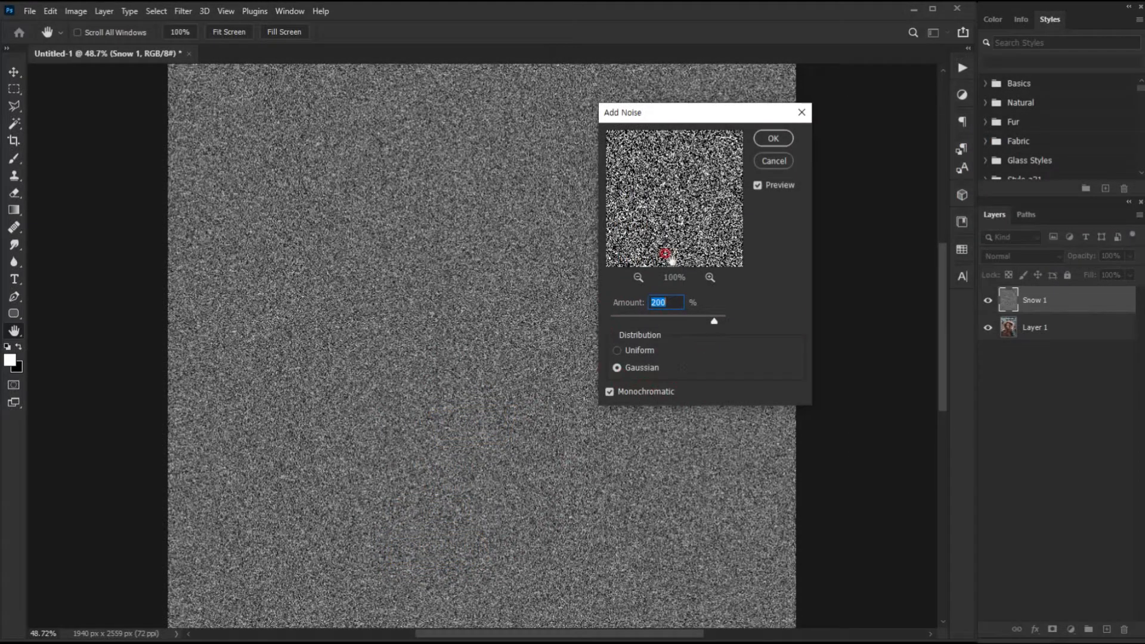
{"action": "left_click", "coordinate": [769, 139]}
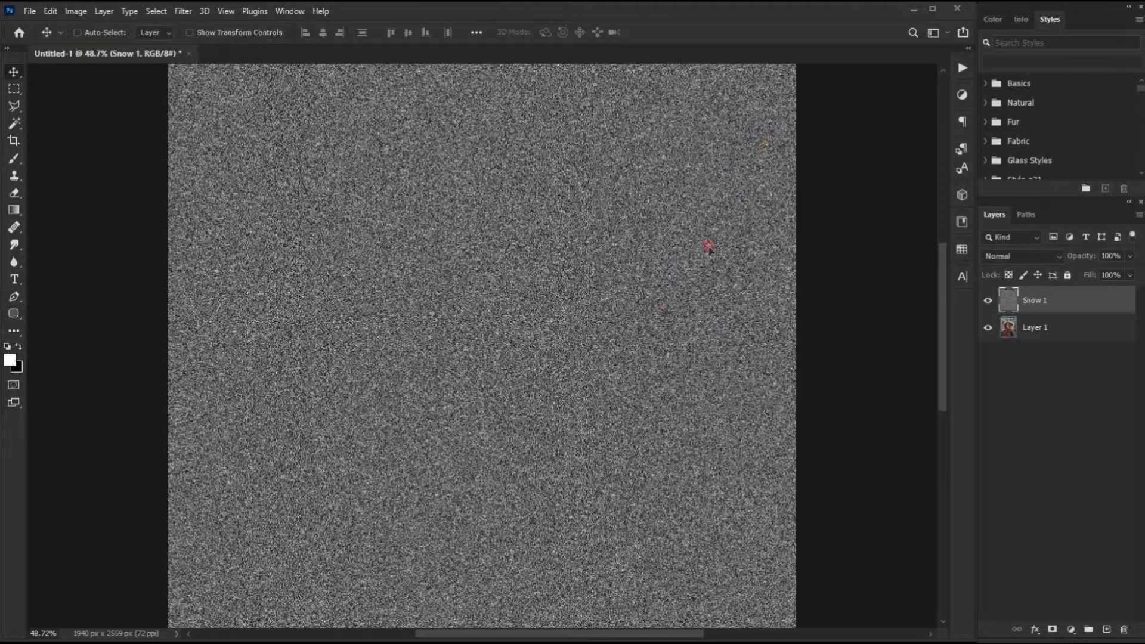
Apply a Gaussian Blur with a radius of 2.0 pixels to the noise on the Snow 1 layer
{"action": "mouse_move", "coordinate": [80, 72]}
{"action": "left_mouse_down"}
{"action": "mouse_move", "coordinate": [358, 86]}
{"action": "mouse_move", "coordinate": [72, 94]}
{"action": "mouse_move", "coordinate": [225, 113]}
{"action": "mouse_move", "coordinate": [358, 77]}
{"action": "mouse_move", "coordinate": [152, 70]}
{"action": "mouse_move", "coordinate": [170, 7]}
{"action": "mouse_move", "coordinate": [191, 4]}
{"action": "left_mouse_up"}
{"action": "mouse_move", "coordinate": [225, 72]}
{"action": "left_mouse_down"}
{"action": "mouse_move", "coordinate": [358, 77]}
{"action": "mouse_move", "coordinate": [225, 110]}
{"action": "left_mouse_up"}
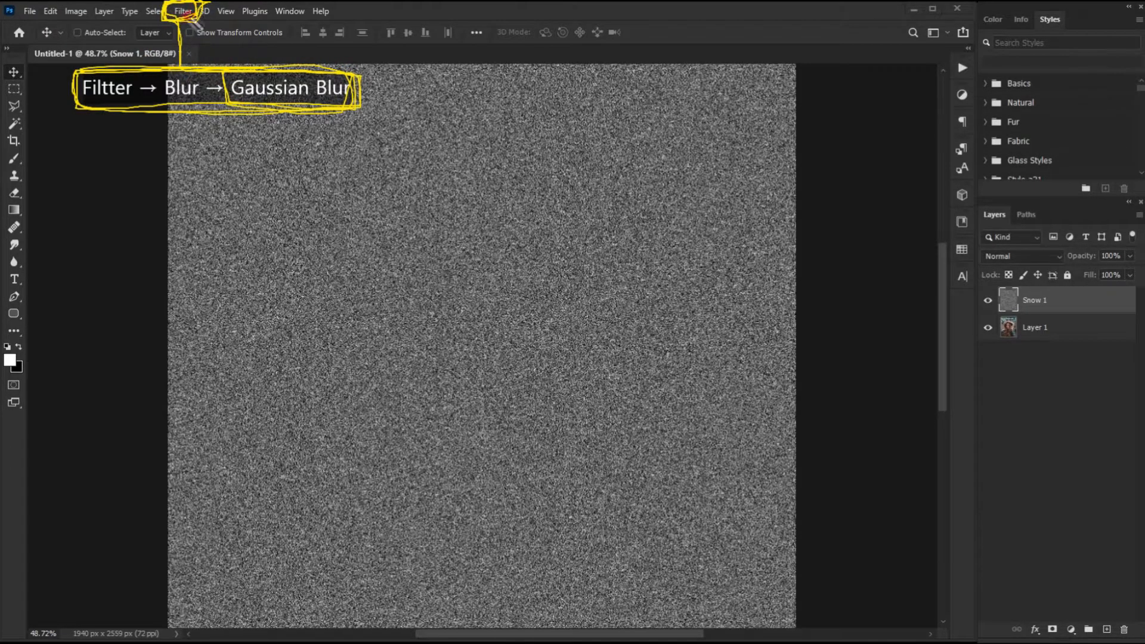
{"action": "left_click", "coordinate": [179, 13]}
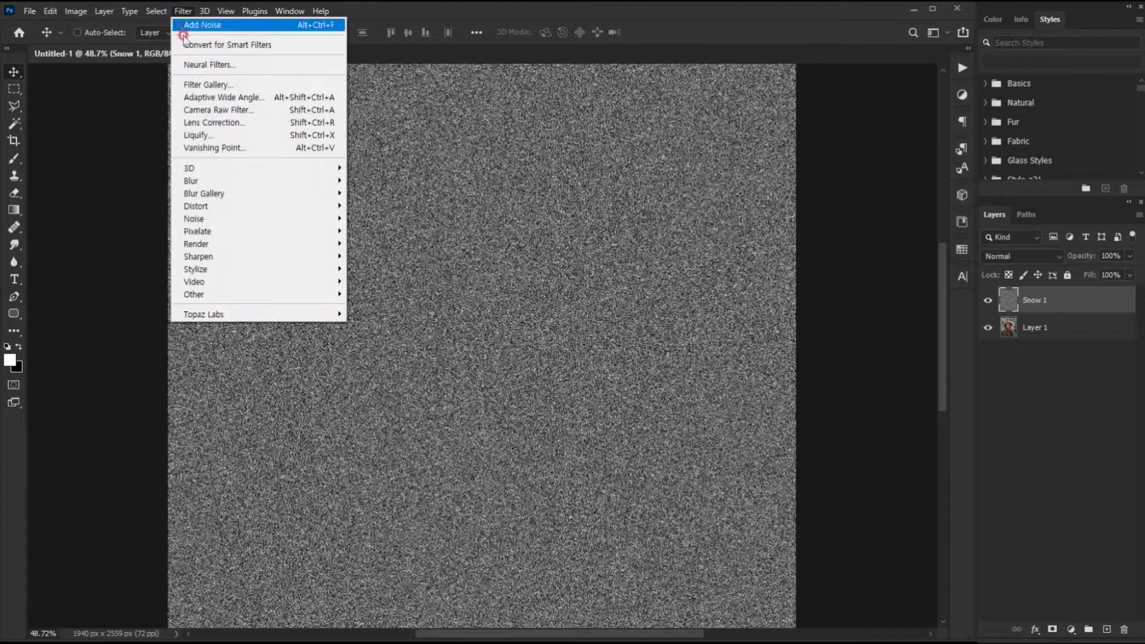
{"action": "mouse_move", "coordinate": [238, 181]}
{"action": "left_click", "coordinate": [383, 232]}
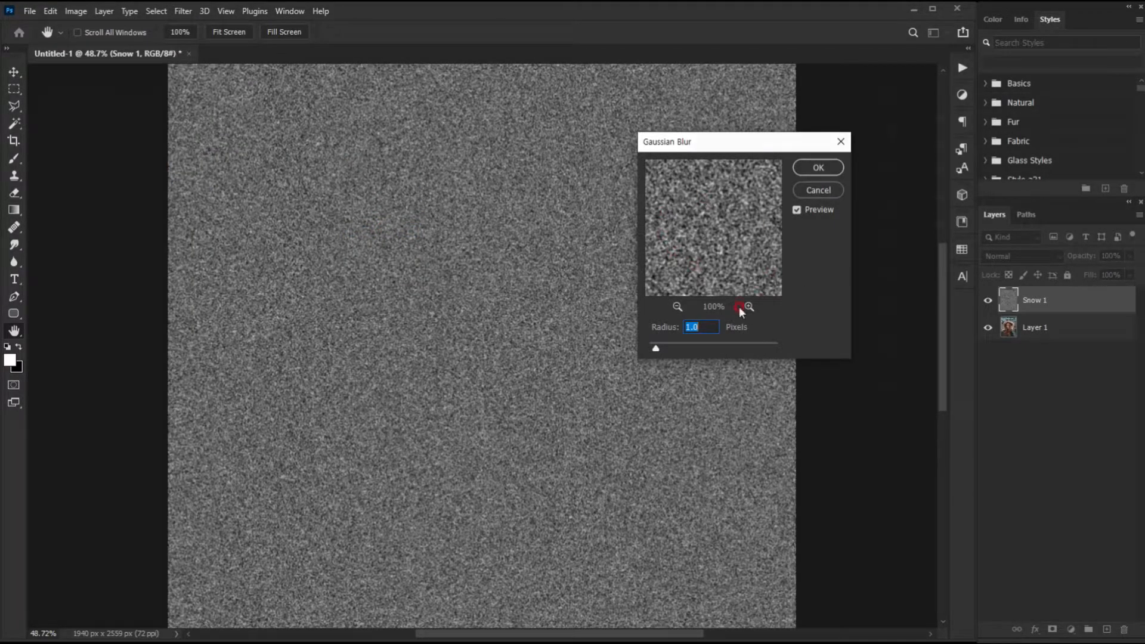
{"action": "type", "text": "2"}
{"action": "left_click", "coordinate": [730, 244]}
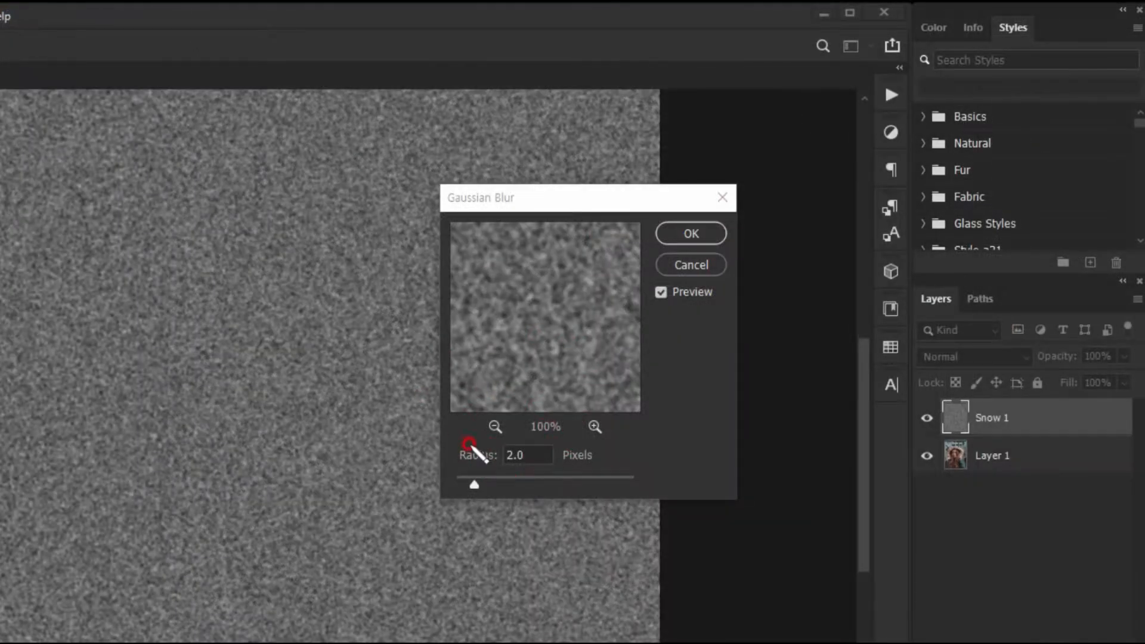
{"action": "mouse_move", "coordinate": [469, 450]}
{"action": "left_mouse_down"}
{"action": "mouse_move", "coordinate": [556, 443]}
{"action": "mouse_move", "coordinate": [493, 468]}
{"action": "mouse_move", "coordinate": [463, 447]}
{"action": "mouse_move", "coordinate": [564, 445]}
{"action": "mouse_move", "coordinate": [519, 470]}
{"action": "mouse_move", "coordinate": [461, 443]}
{"action": "mouse_move", "coordinate": [556, 442]}
{"action": "mouse_move", "coordinate": [476, 470]}
{"action": "mouse_move", "coordinate": [464, 440]}
{"action": "mouse_move", "coordinate": [563, 446]}
{"action": "left_mouse_up"}
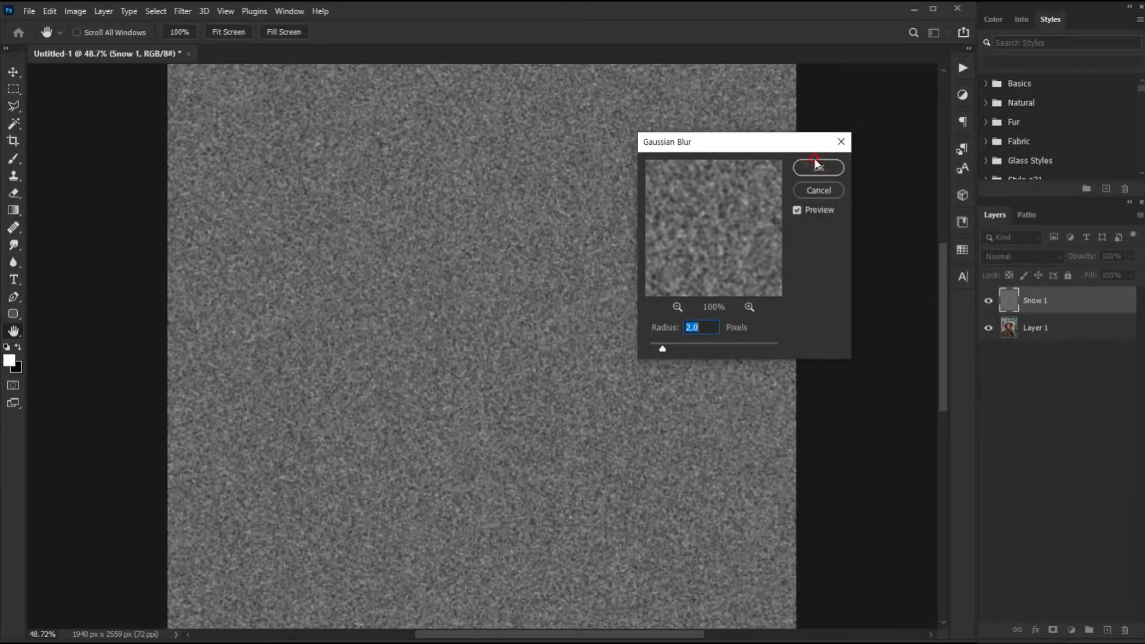
{"action": "left_click", "coordinate": [808, 167]}
Apply a Motion Blur to the Snow 1 layer with an angle of 60° and a distance of 2 pixels
{"action": "mouse_move", "coordinate": [86, 71]}
{"action": "left_mouse_down"}
{"action": "mouse_move", "coordinate": [382, 73]}
{"action": "mouse_move", "coordinate": [85, 71]}
{"action": "mouse_move", "coordinate": [371, 71]}
{"action": "mouse_move", "coordinate": [218, 91]}
{"action": "mouse_move", "coordinate": [185, 13]}
{"action": "mouse_move", "coordinate": [195, 14]}
{"action": "mouse_move", "coordinate": [169, 17]}
{"action": "left_mouse_up"}
{"action": "left_click", "coordinate": [182, 13]}
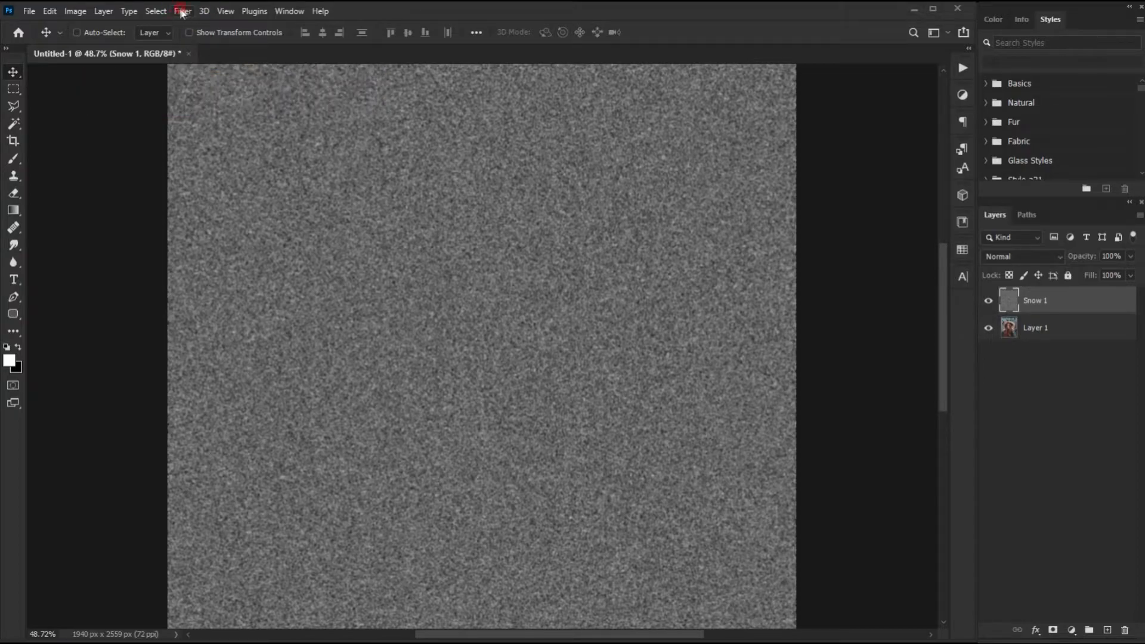
{"action": "mouse_move", "coordinate": [304, 181]}
{"action": "left_click", "coordinate": [373, 256]}
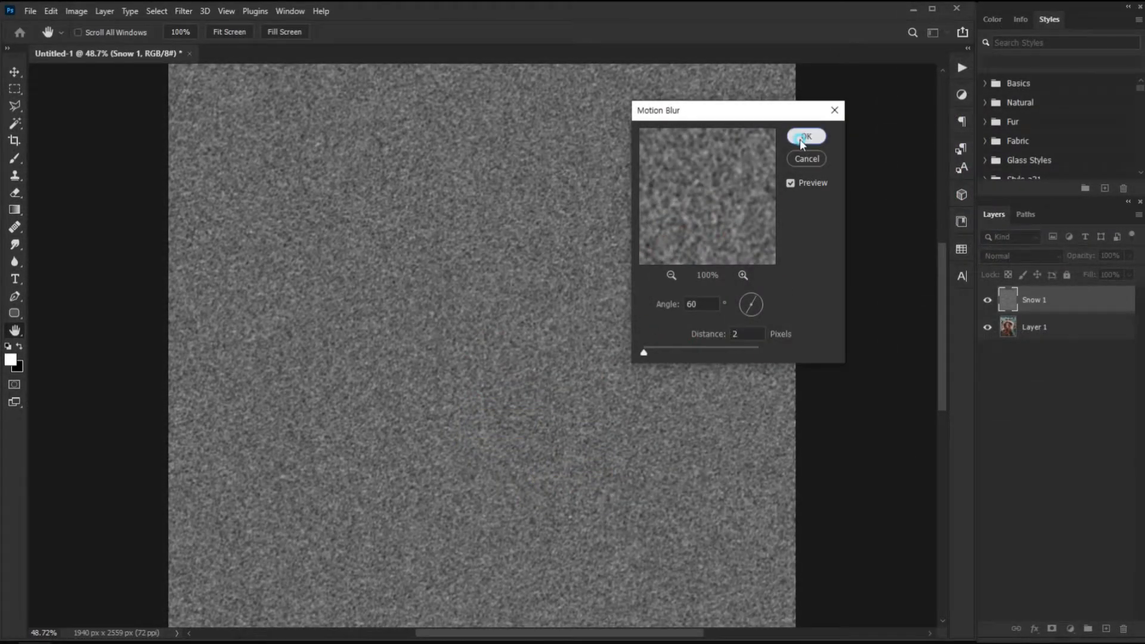
{"action": "left_click", "coordinate": [805, 137]}
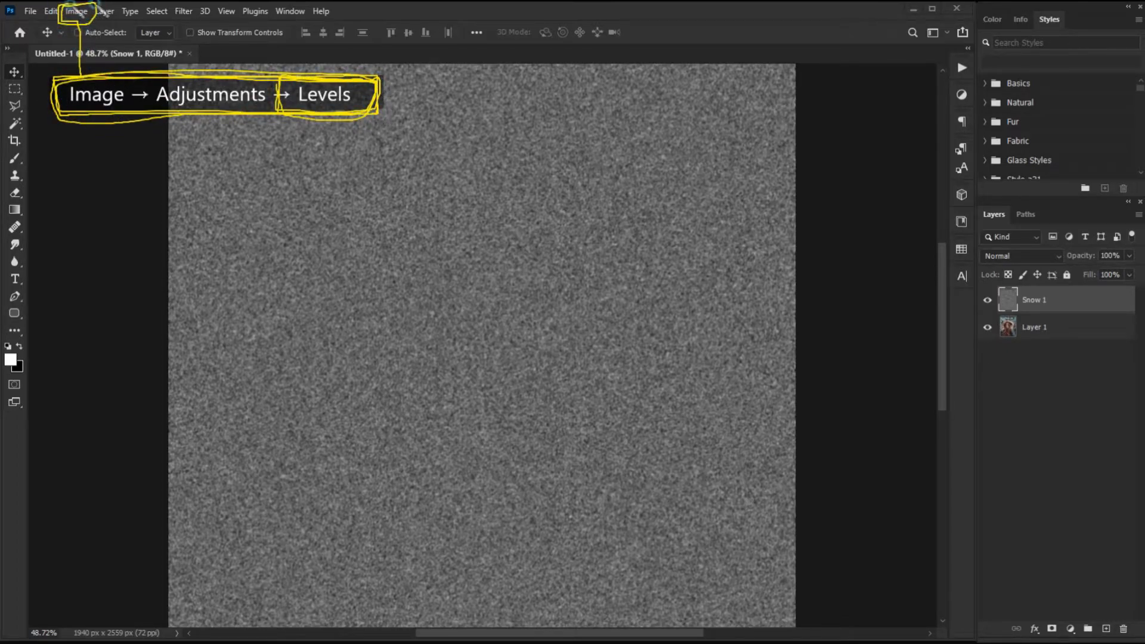
Adjust the Snow 1 layer's Levels with input values 131, 1 and 162 to isolate white flakes on black
{"action": "left_click", "coordinate": [74, 13]}
{"action": "mouse_move", "coordinate": [149, 44]}
{"action": "left_click", "coordinate": [231, 62]}
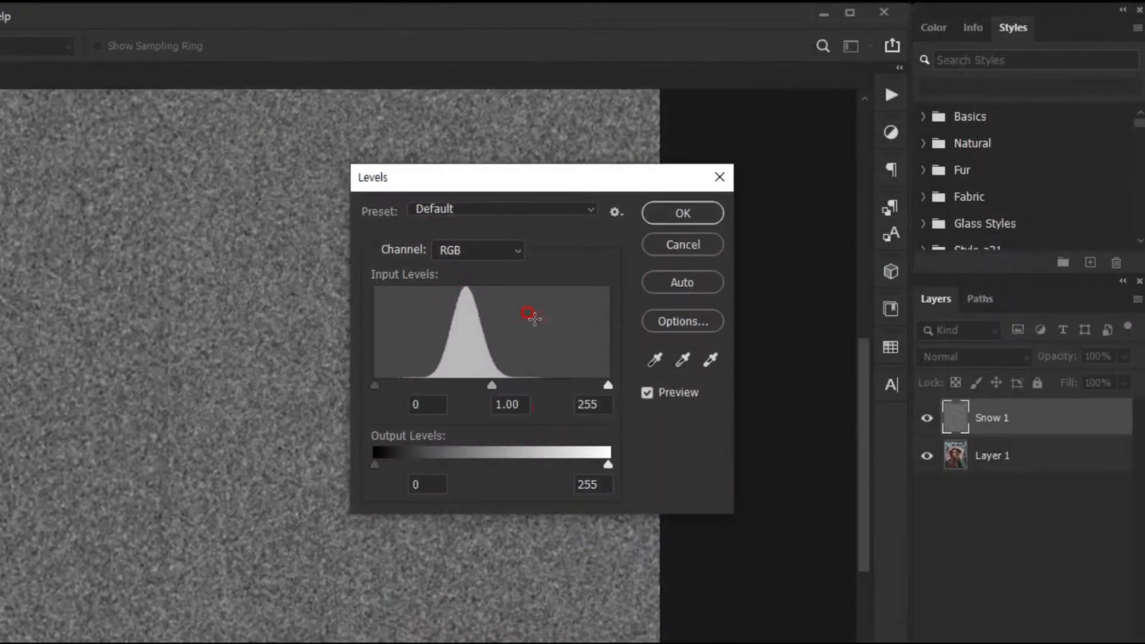
{"action": "left_click_drag", "start_coordinate": [374, 384], "coordinate": [495, 384]}
{"action": "left_click_drag", "start_coordinate": [510, 386], "coordinate": [511, 386]}
{"action": "left_click_drag", "start_coordinate": [527, 387], "coordinate": [523, 388]}
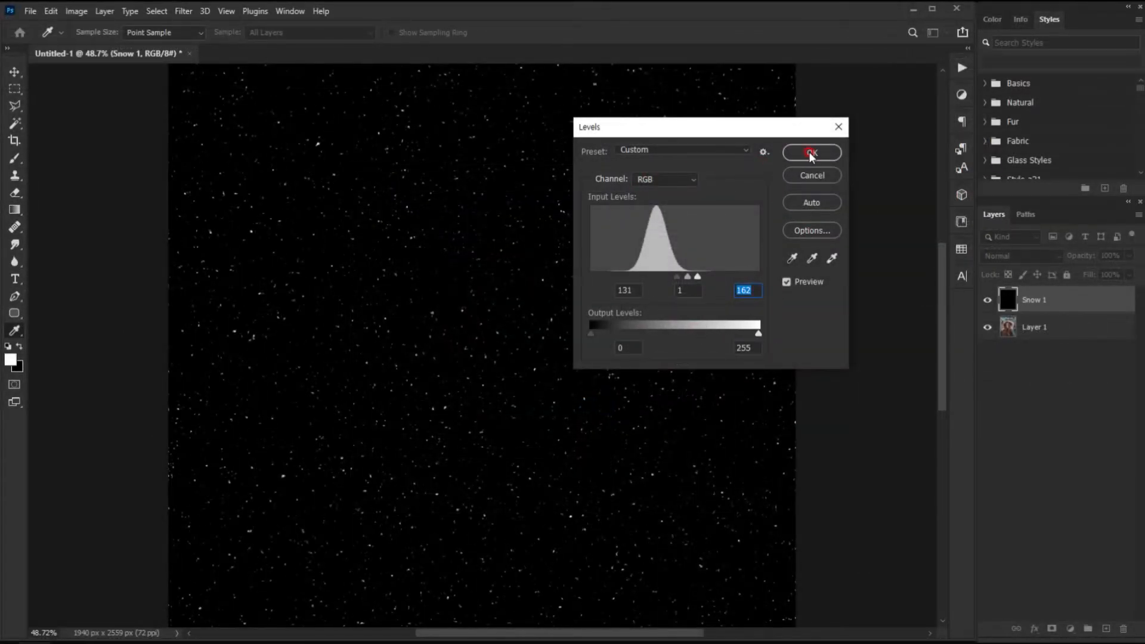
{"action": "left_click", "coordinate": [811, 154]}
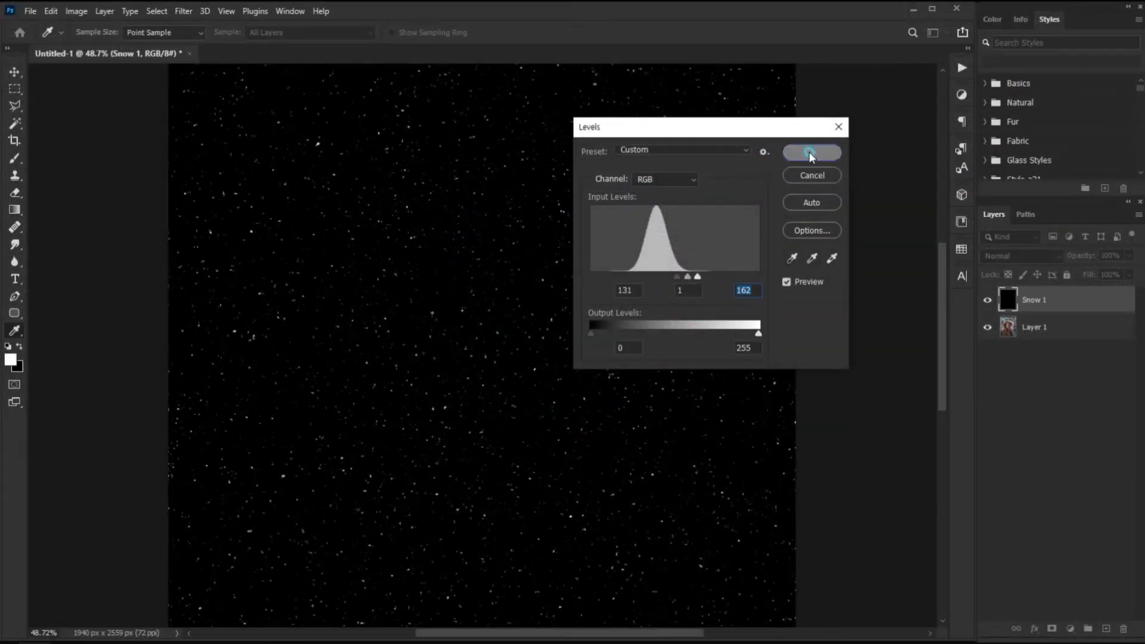
Set the Snow 1 layer's blend mode to Screen and its opacity to 90%
{"action": "key", "text": "v"}
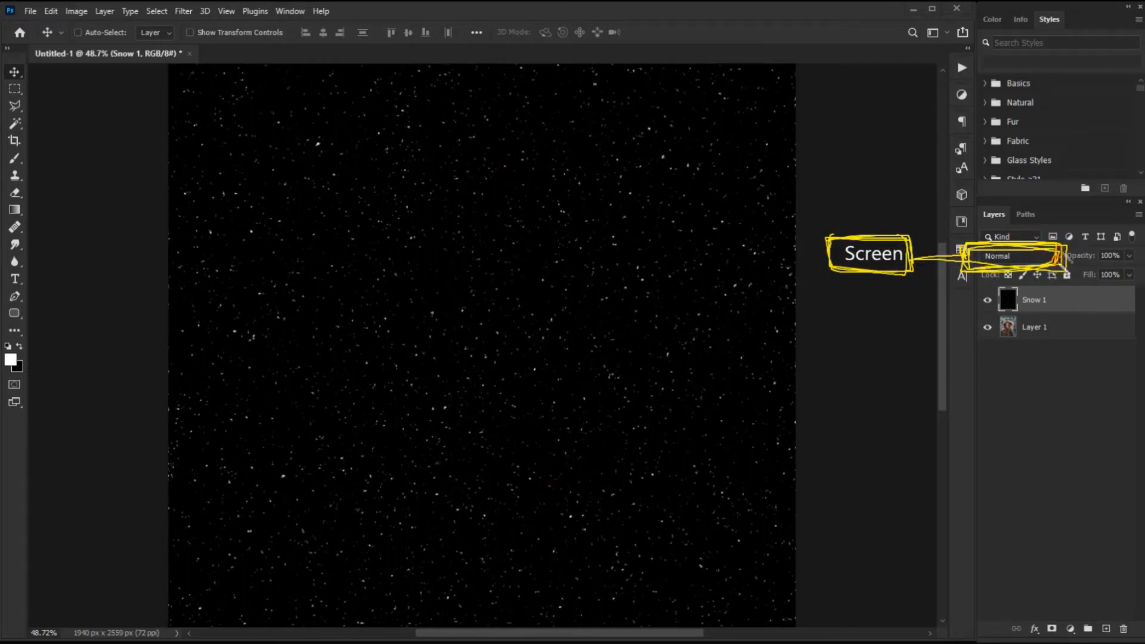
{"action": "left_click", "coordinate": [1050, 254]}
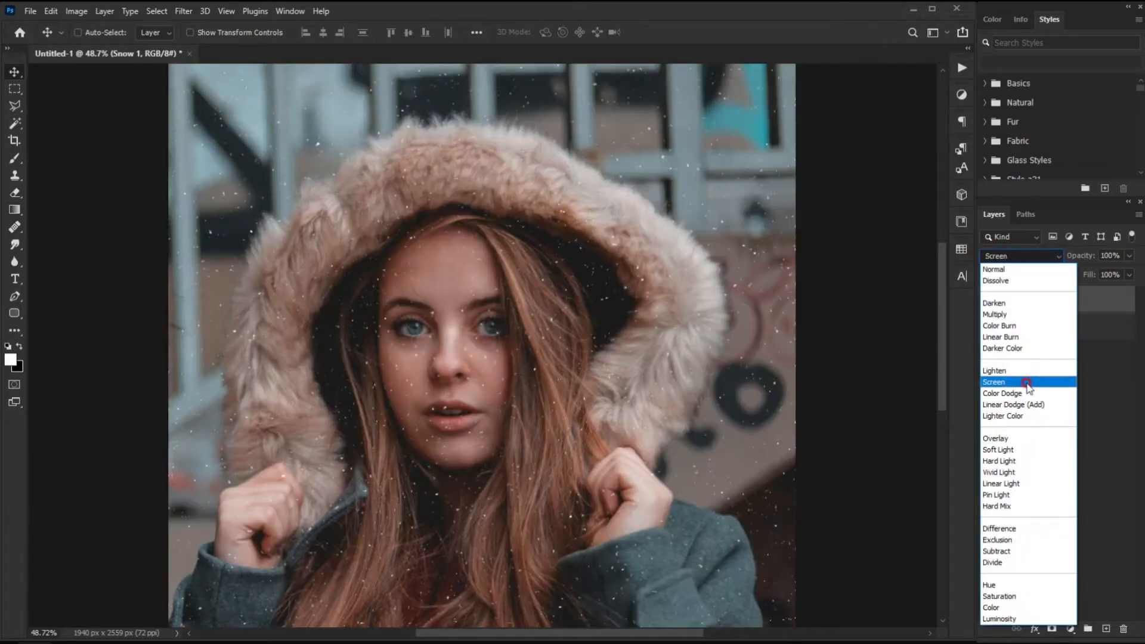
{"action": "left_click", "coordinate": [1025, 380]}
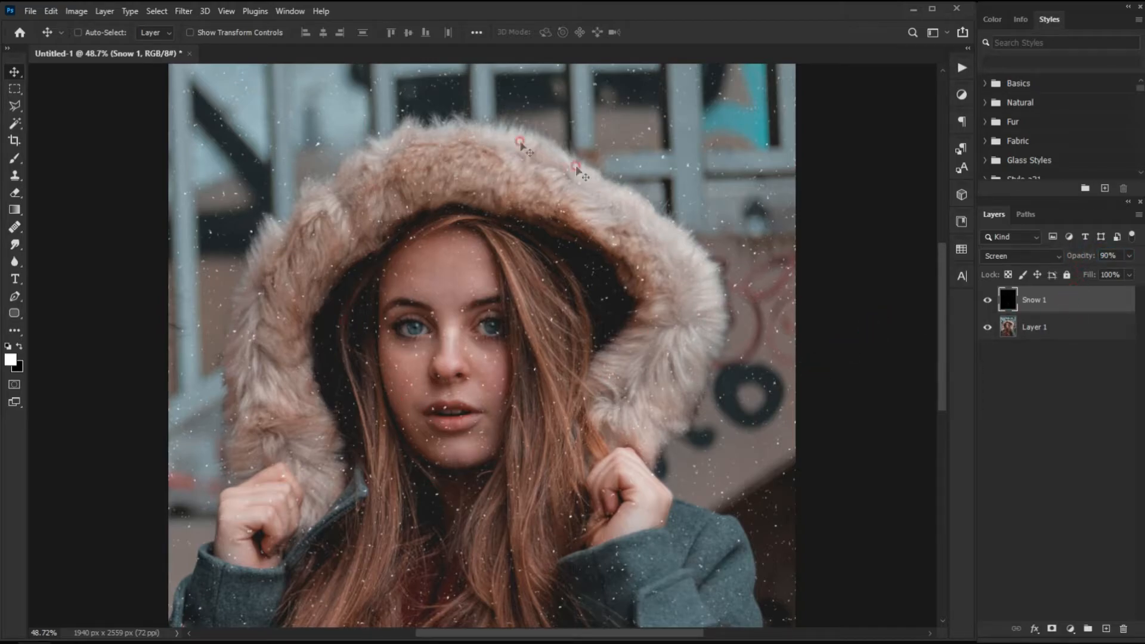
Duplicate the Snow 1 layer and rename the copy "Snow 2"
{"action": "key", "text": "m"}
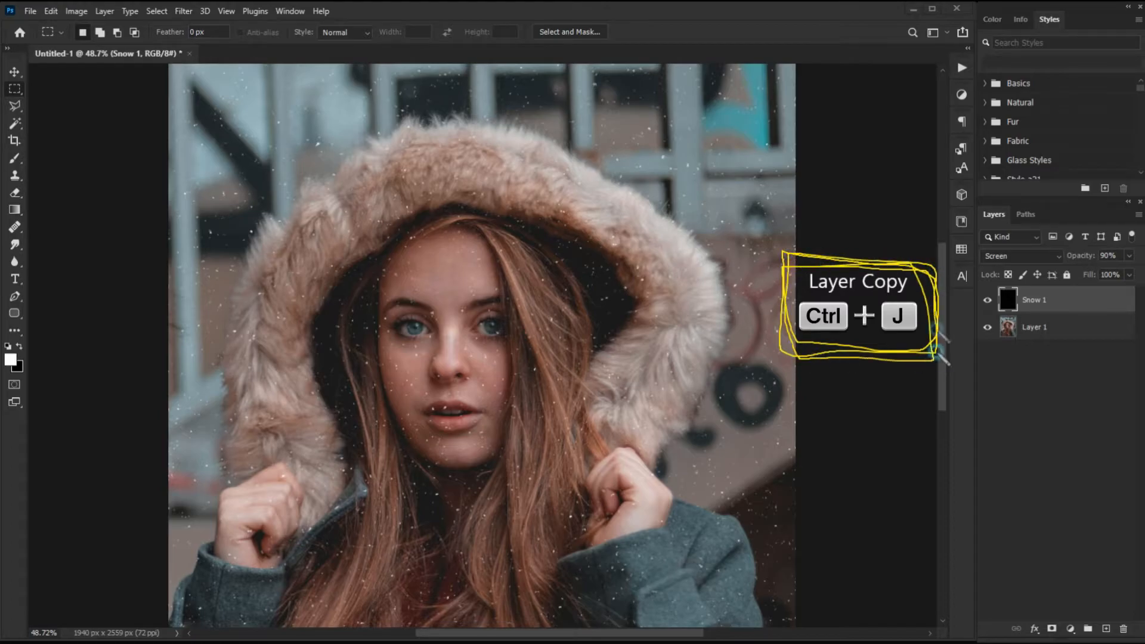
{"action": "mouse_move", "coordinate": [935, 353]}
{"action": "left_mouse_down"}
{"action": "mouse_move", "coordinate": [869, 357]}
{"action": "mouse_move", "coordinate": [925, 270]}
{"action": "mouse_move", "coordinate": [978, 305]}
{"action": "mouse_move", "coordinate": [974, 292]}
{"action": "mouse_move", "coordinate": [1124, 305]}
{"action": "mouse_move", "coordinate": [1113, 285]}
{"action": "mouse_move", "coordinate": [968, 312]}
{"action": "left_mouse_up"}
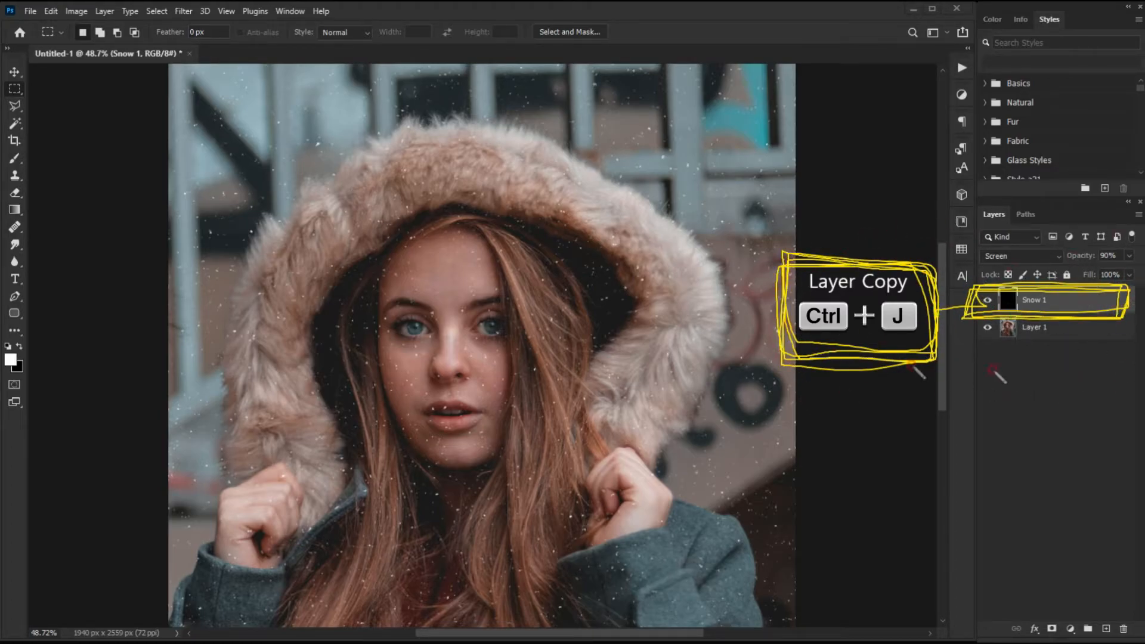
{"action": "key", "text": "Escape"}
{"action": "key", "text": "ctrl+j"}
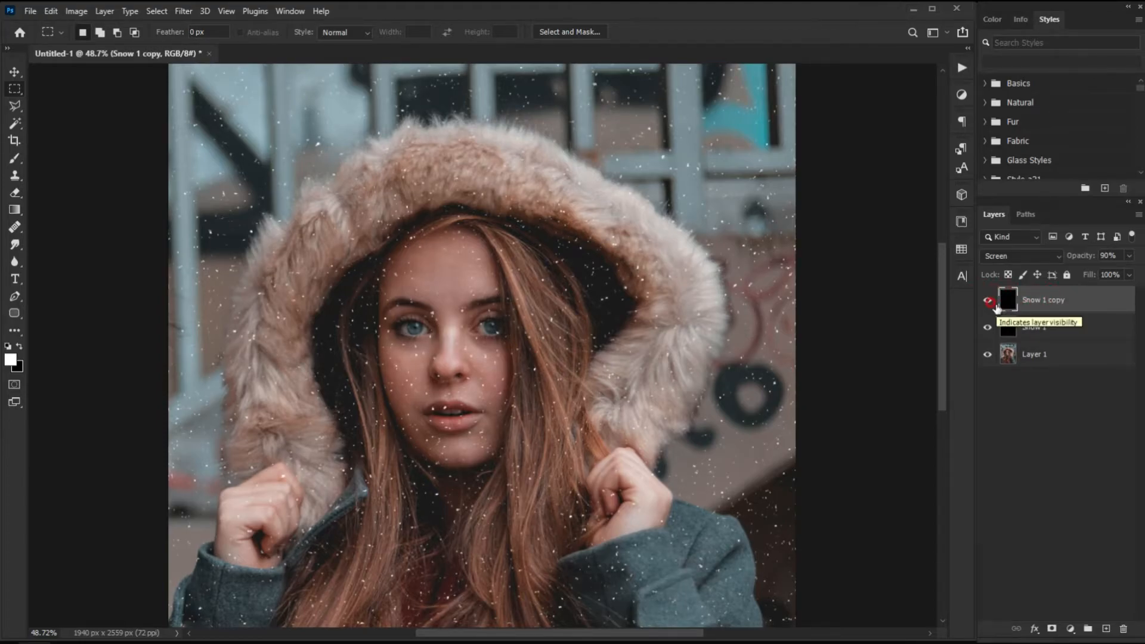
{"action": "mouse_move", "coordinate": [840, 279]}
{"action": "left_mouse_down"}
{"action": "mouse_move", "coordinate": [837, 310]}
{"action": "mouse_move", "coordinate": [926, 316]}
{"action": "mouse_move", "coordinate": [932, 288]}
{"action": "mouse_move", "coordinate": [1080, 311]}
{"action": "mouse_move", "coordinate": [1076, 288]}
{"action": "left_mouse_up"}
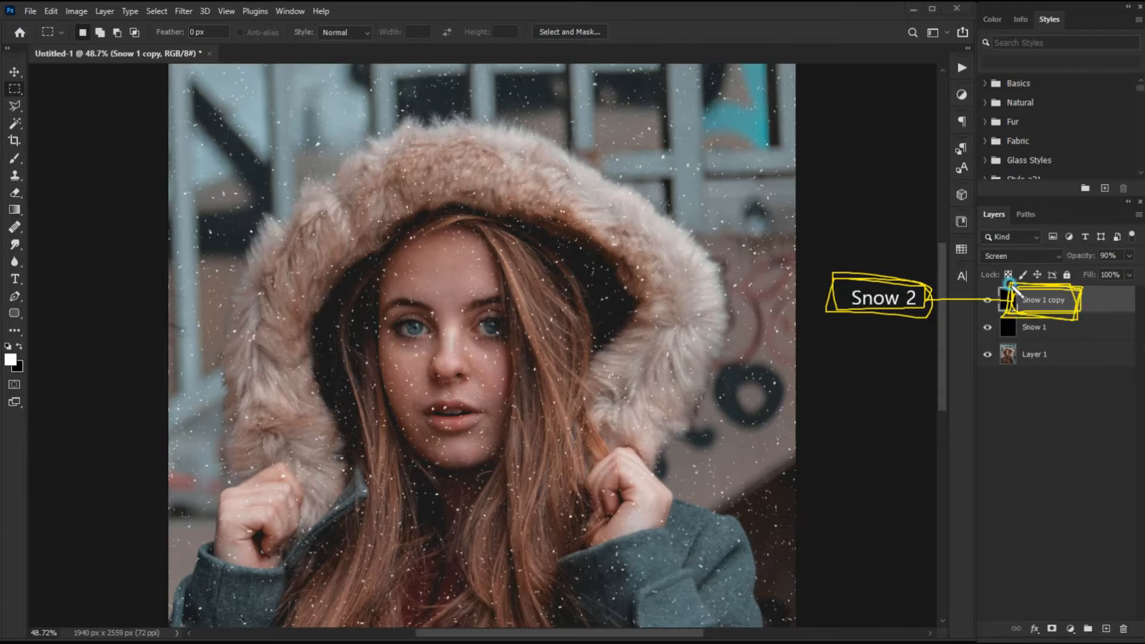
{"action": "key", "text": "Escape"}
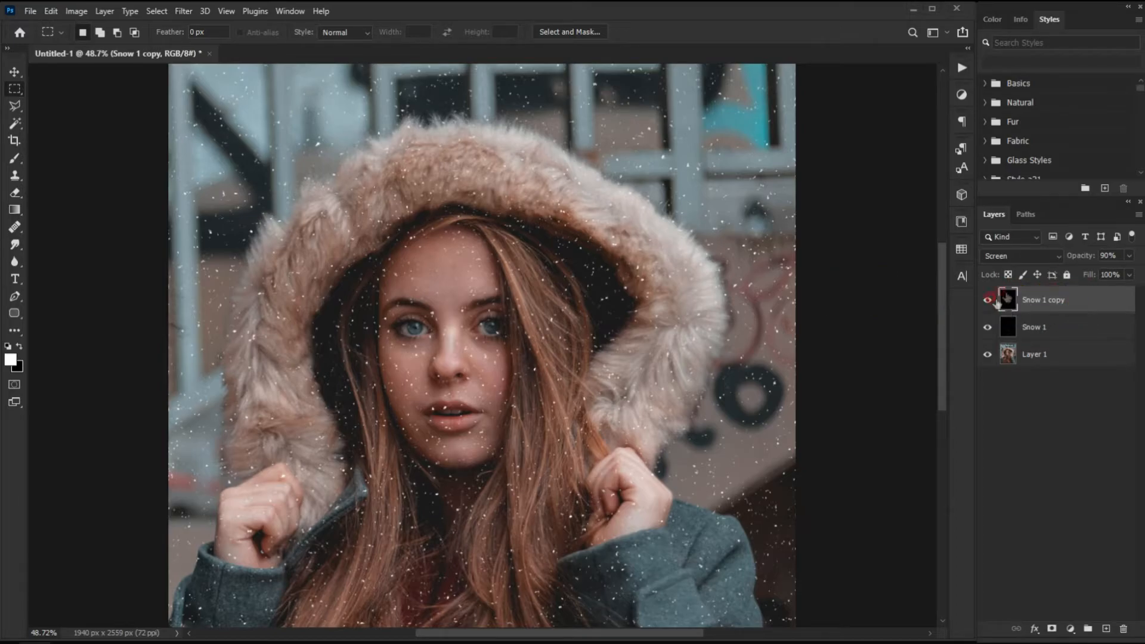
{"action": "double_click", "coordinate": [1040, 300]}
{"action": "left_click", "coordinate": [1064, 288]}
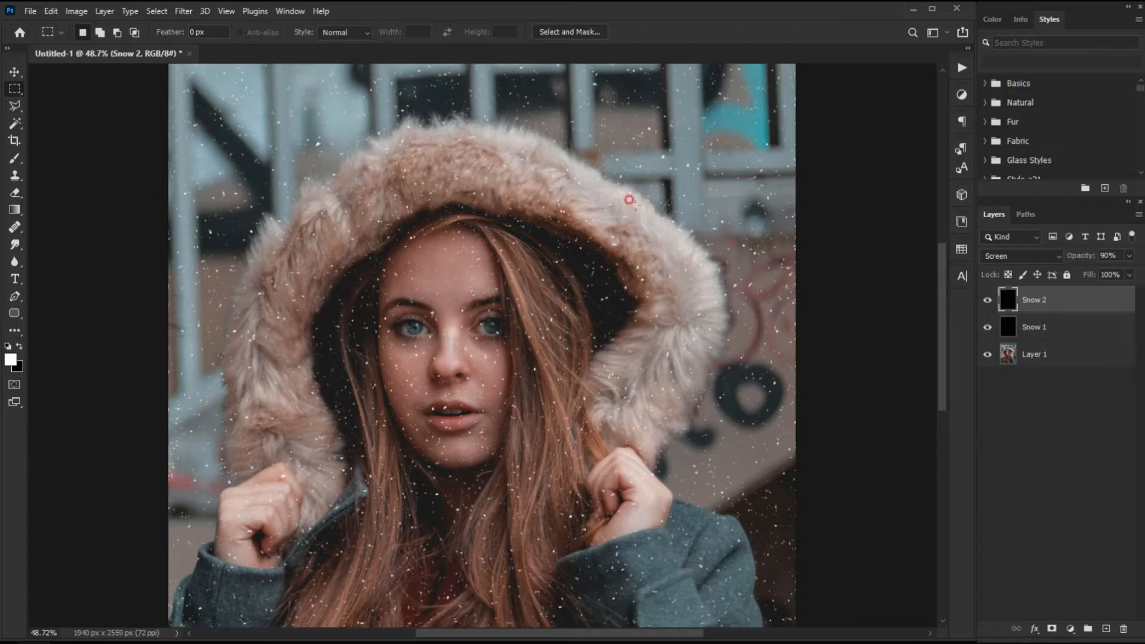
Scale the Snow 2 layer up proportionally from its centre to about 281% for larger flakes
{"action": "scroll", "coordinate": [629, 200], "scroll_direction": "down", "scroll_amount": 5}
{"action": "mouse_move", "coordinate": [238, 172]}
{"action": "left_mouse_down"}
{"action": "mouse_move", "coordinate": [346, 174]}
{"action": "mouse_move", "coordinate": [223, 181]}
{"action": "mouse_move", "coordinate": [322, 223]}
{"action": "mouse_move", "coordinate": [222, 201]}
{"action": "left_mouse_up"}
{"action": "mouse_move", "coordinate": [345, 205]}
{"action": "left_mouse_down"}
{"action": "mouse_move", "coordinate": [389, 236]}
{"action": "mouse_move", "coordinate": [357, 237]}
{"action": "left_mouse_up"}
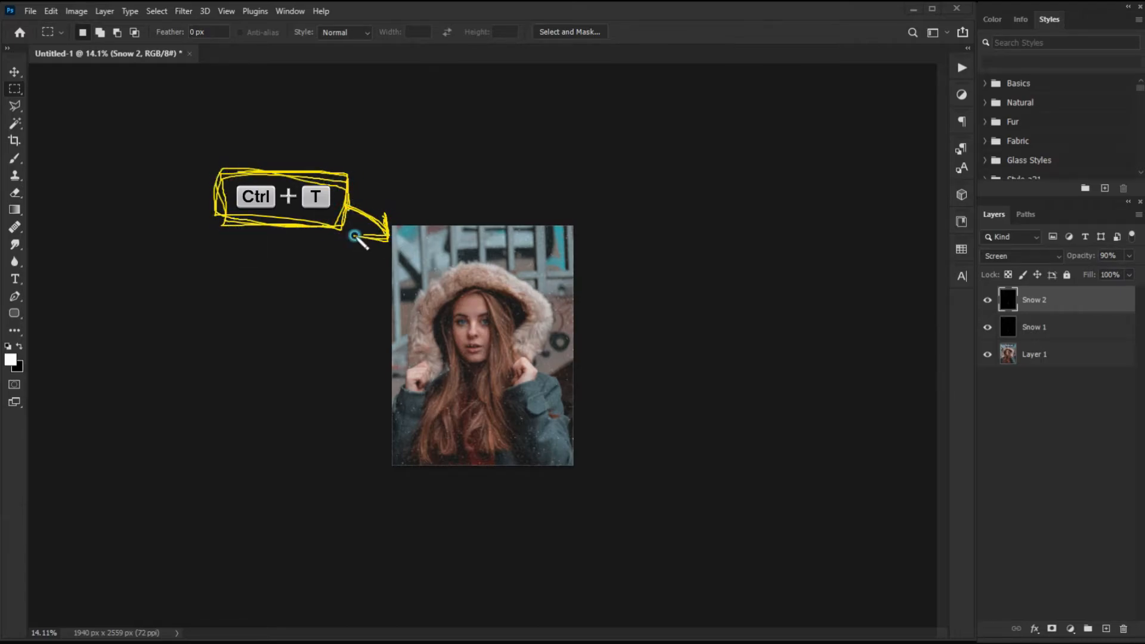
{"action": "right_click", "coordinate": [372, 217]}
{"action": "key", "text": "ctrl+t"}
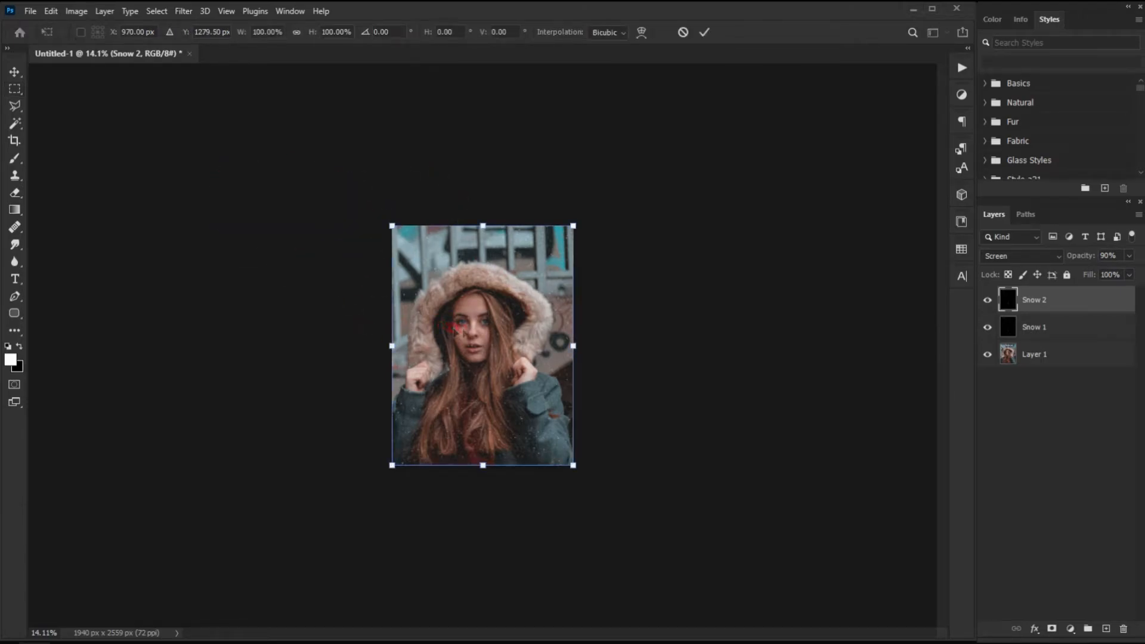
{"action": "left_click_drag", "start_coordinate": [562, 237], "coordinate": [820, 72]}
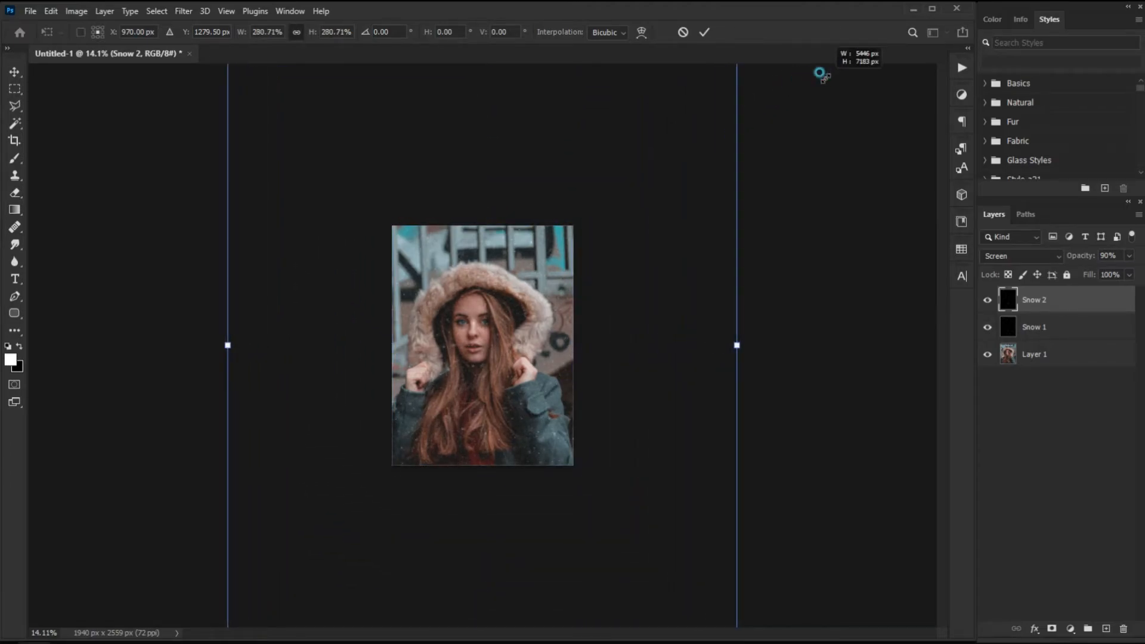
{"action": "left_click", "coordinate": [706, 32]}
{"action": "scroll", "coordinate": [486, 280], "scroll_direction": "up", "scroll_amount": 5}
{"action": "left_click_drag", "start_coordinate": [459, 297], "coordinate": [509, 334]}
{"action": "scroll", "coordinate": [452, 319], "scroll_direction": "up", "scroll_amount": 1}
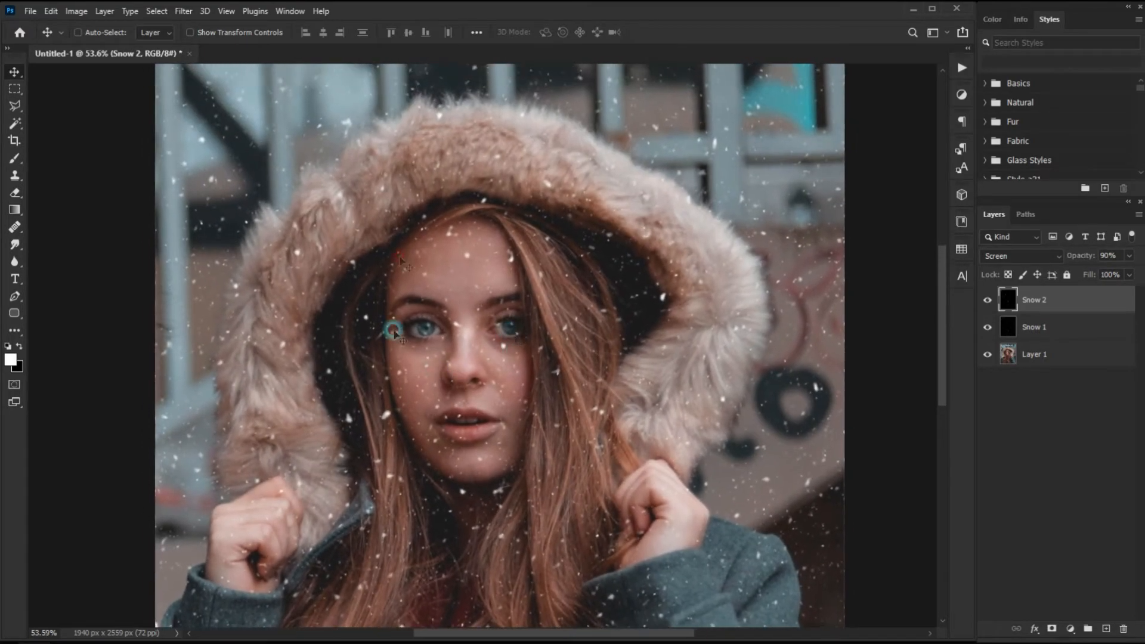
{"action": "left_click_drag", "start_coordinate": [605, 275], "coordinate": [566, 321]}
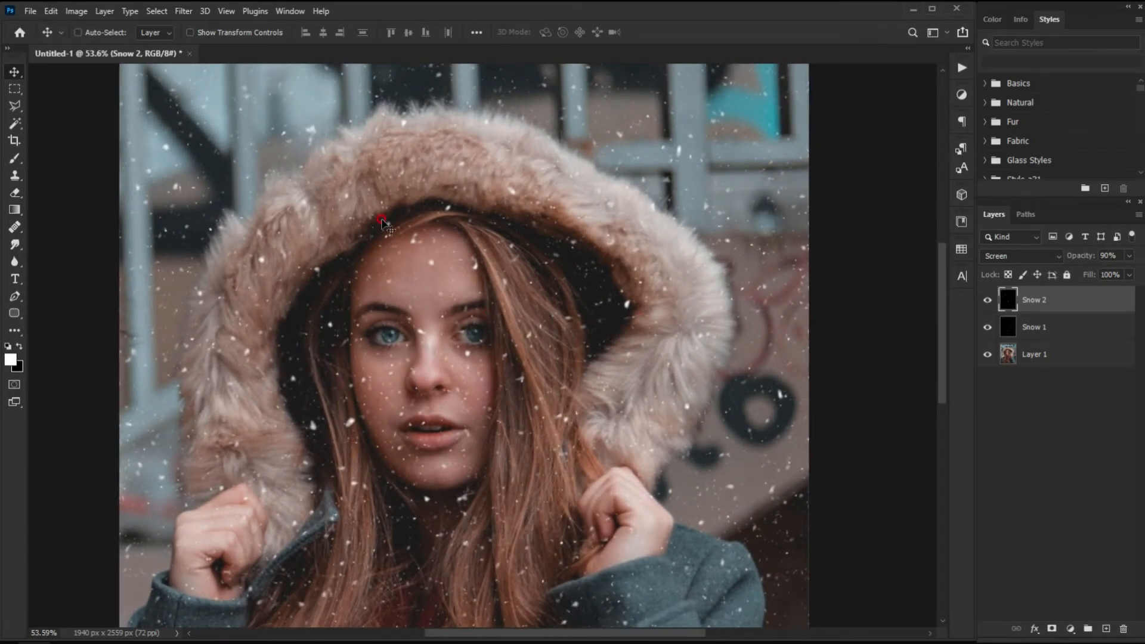
Apply a Motion Blur of 60° and 5 pixels to the Snow 2 layer and set its opacity to 70%
{"action": "mouse_move", "coordinate": [49, 77]}
{"action": "left_mouse_down"}
{"action": "mouse_move", "coordinate": [352, 74]}
{"action": "mouse_move", "coordinate": [42, 108]}
{"action": "mouse_move", "coordinate": [136, 123]}
{"action": "mouse_move", "coordinate": [326, 115]}
{"action": "mouse_move", "coordinate": [200, 83]}
{"action": "mouse_move", "coordinate": [202, 116]}
{"action": "mouse_move", "coordinate": [196, 76]}
{"action": "left_mouse_up"}
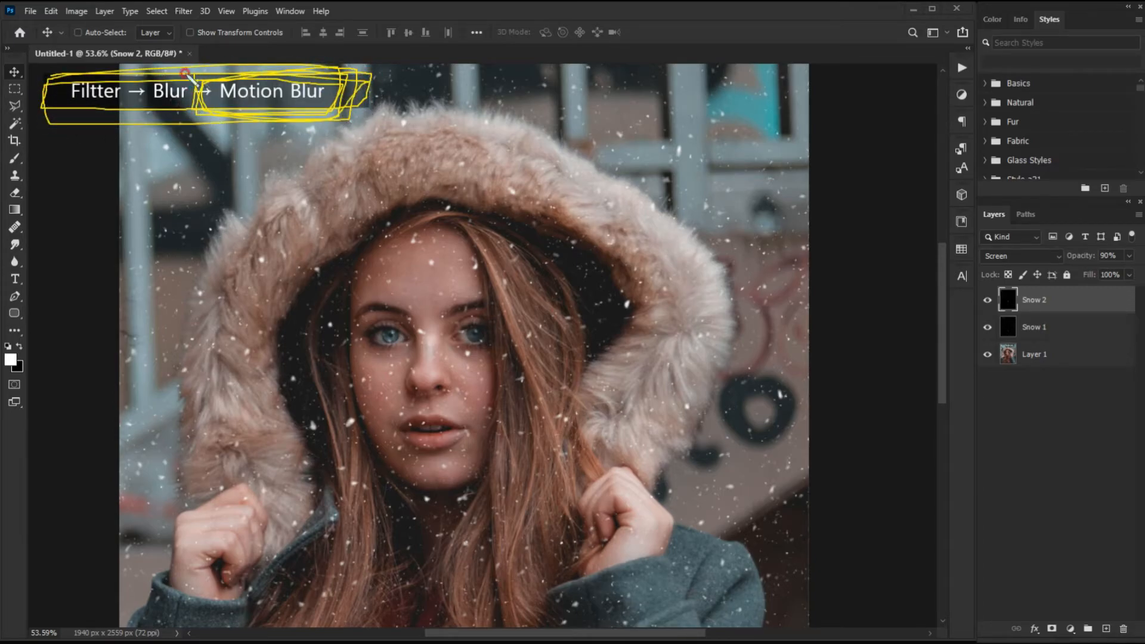
{"action": "left_click_drag", "start_coordinate": [183, 30], "coordinate": [166, 10]}
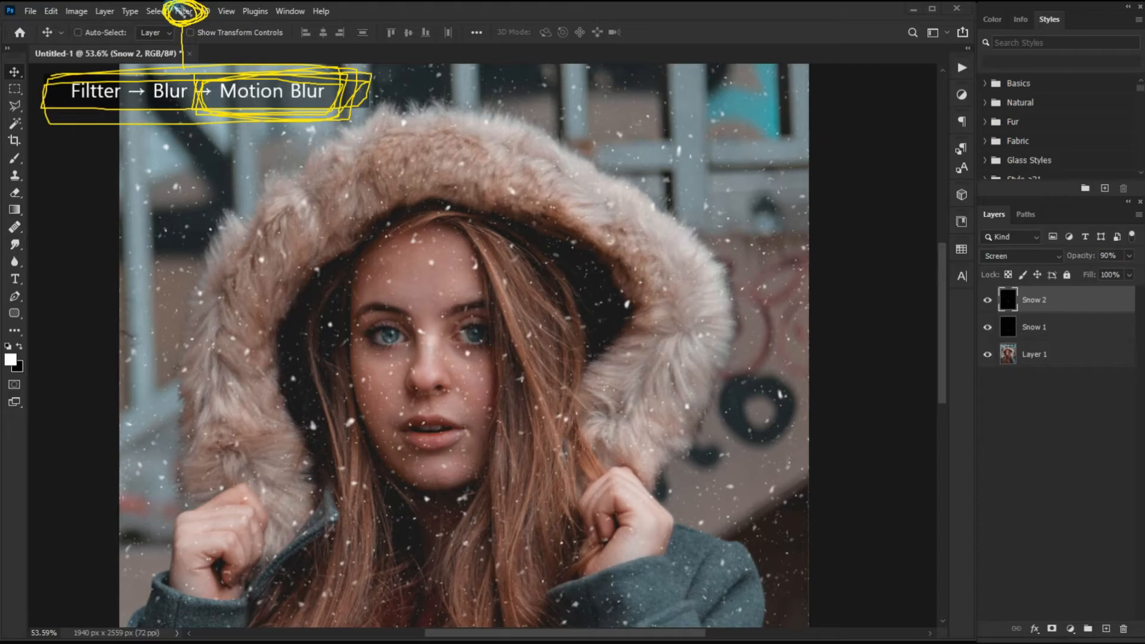
{"action": "left_click", "coordinate": [183, 11]}
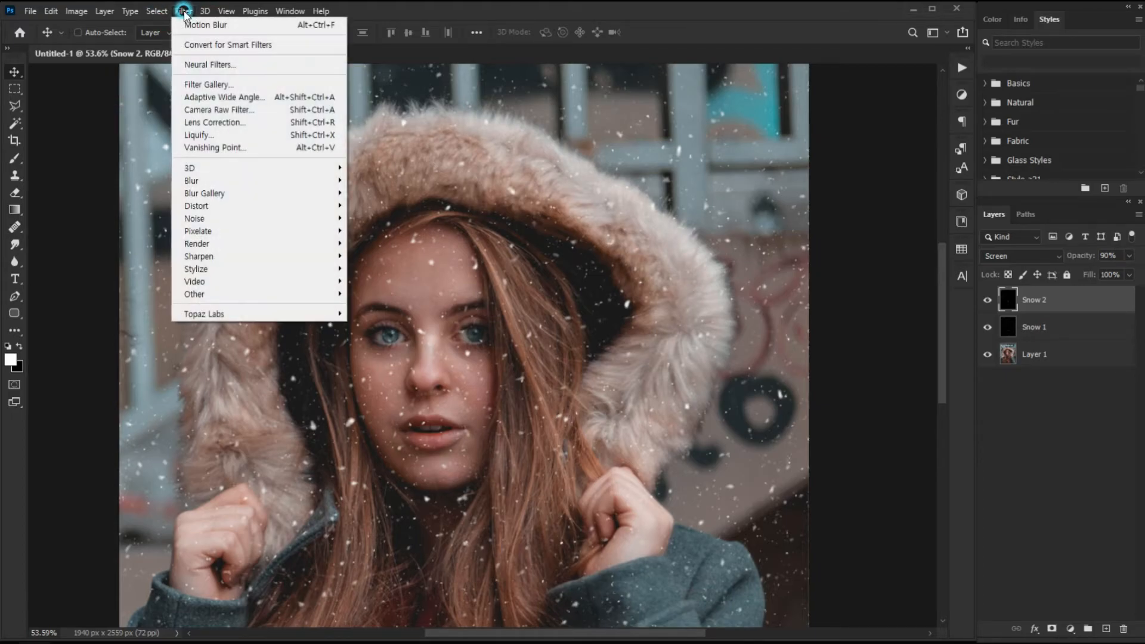
{"action": "mouse_move", "coordinate": [228, 181]}
{"action": "left_click", "coordinate": [378, 255]}
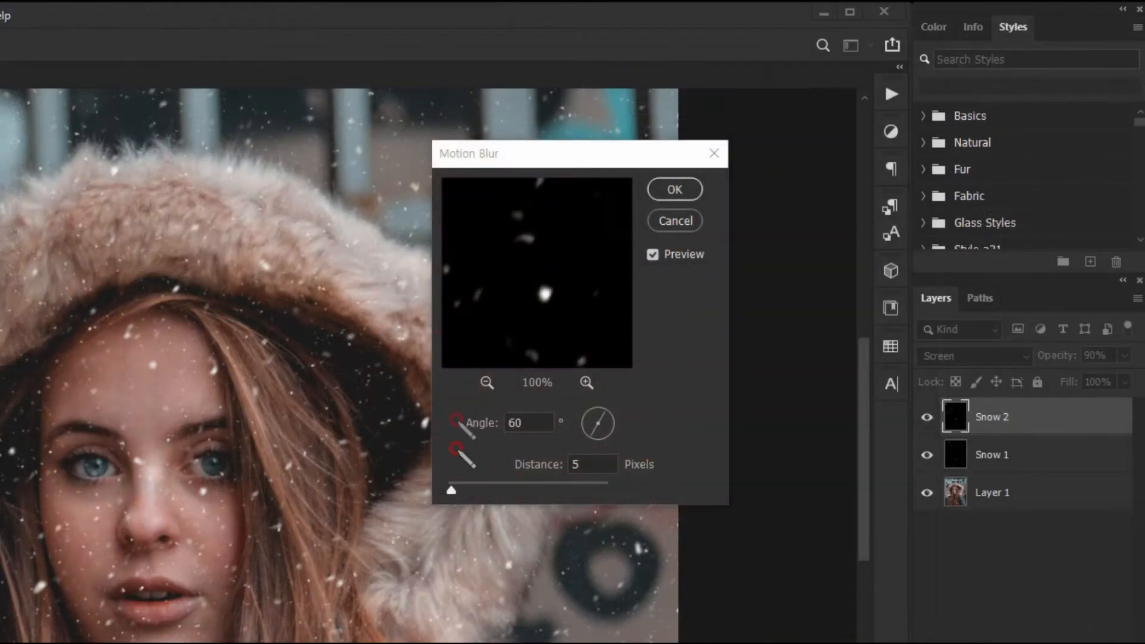
{"action": "mouse_move", "coordinate": [656, 292]}
{"action": "left_mouse_down"}
{"action": "mouse_move", "coordinate": [707, 288]}
{"action": "mouse_move", "coordinate": [654, 316]}
{"action": "left_mouse_up"}
{"action": "mouse_move", "coordinate": [463, 440]}
{"action": "left_mouse_down"}
{"action": "mouse_move", "coordinate": [541, 409]}
{"action": "mouse_move", "coordinate": [555, 436]}
{"action": "mouse_move", "coordinate": [439, 427]}
{"action": "mouse_move", "coordinate": [505, 405]}
{"action": "mouse_move", "coordinate": [559, 436]}
{"action": "mouse_move", "coordinate": [454, 405]}
{"action": "left_mouse_up"}
{"action": "mouse_move", "coordinate": [536, 454]}
{"action": "left_mouse_down"}
{"action": "mouse_move", "coordinate": [616, 471]}
{"action": "mouse_move", "coordinate": [494, 475]}
{"action": "mouse_move", "coordinate": [601, 452]}
{"action": "mouse_move", "coordinate": [620, 477]}
{"action": "mouse_move", "coordinate": [503, 481]}
{"action": "mouse_move", "coordinate": [623, 460]}
{"action": "mouse_move", "coordinate": [550, 482]}
{"action": "mouse_move", "coordinate": [496, 454]}
{"action": "mouse_move", "coordinate": [604, 454]}
{"action": "mouse_move", "coordinate": [502, 476]}
{"action": "left_mouse_up"}
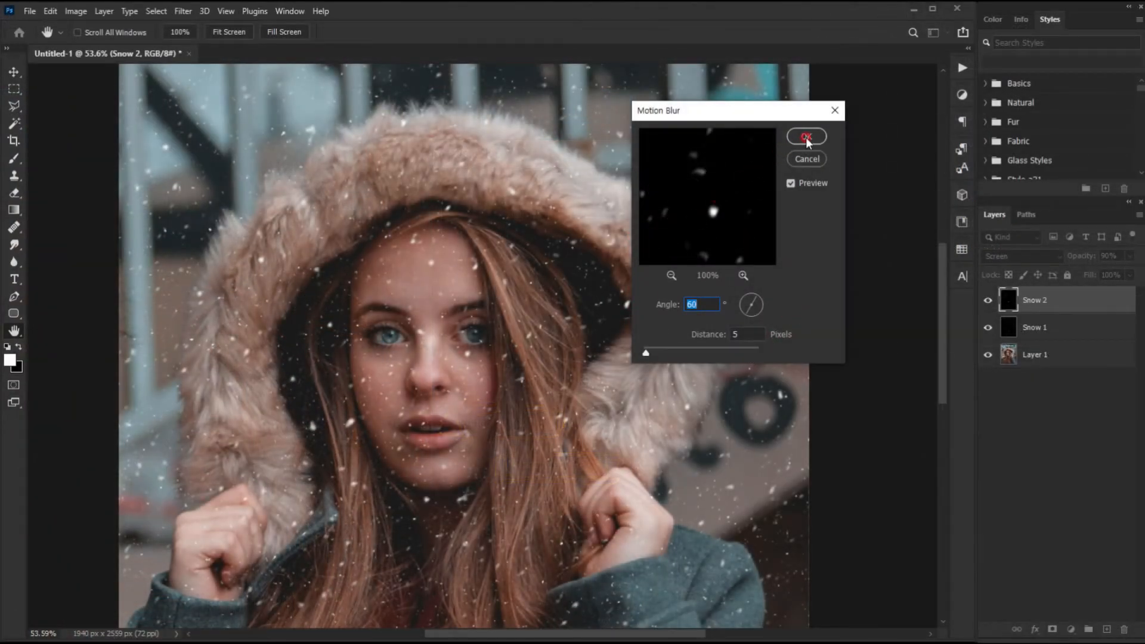
{"action": "left_click", "coordinate": [806, 137]}
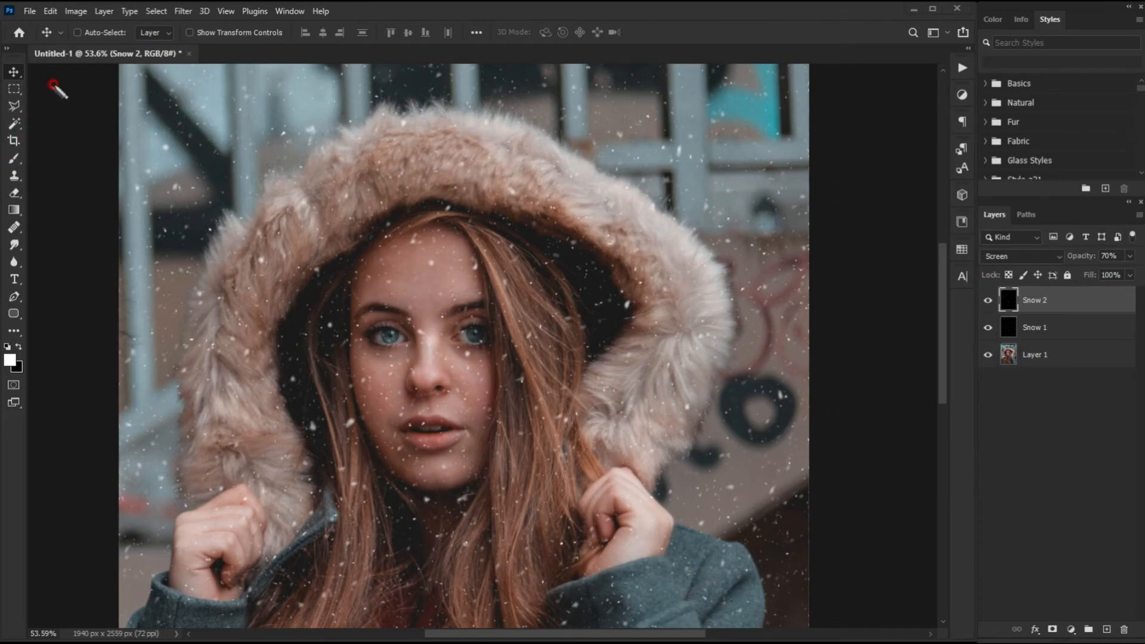
{"action": "mouse_move", "coordinate": [156, 91]}
{"action": "left_mouse_down"}
{"action": "mouse_move", "coordinate": [788, 204]}
{"action": "mouse_move", "coordinate": [434, 592]}
{"action": "mouse_move", "coordinate": [102, 108]}
{"action": "mouse_move", "coordinate": [791, 183]}
{"action": "mouse_move", "coordinate": [110, 611]}
{"action": "mouse_move", "coordinate": [131, 92]}
{"action": "mouse_move", "coordinate": [793, 620]}
{"action": "mouse_move", "coordinate": [96, 572]}
{"action": "mouse_move", "coordinate": [110, 95]}
{"action": "mouse_move", "coordinate": [802, 334]}
{"action": "mouse_move", "coordinate": [131, 584]}
{"action": "left_mouse_up"}
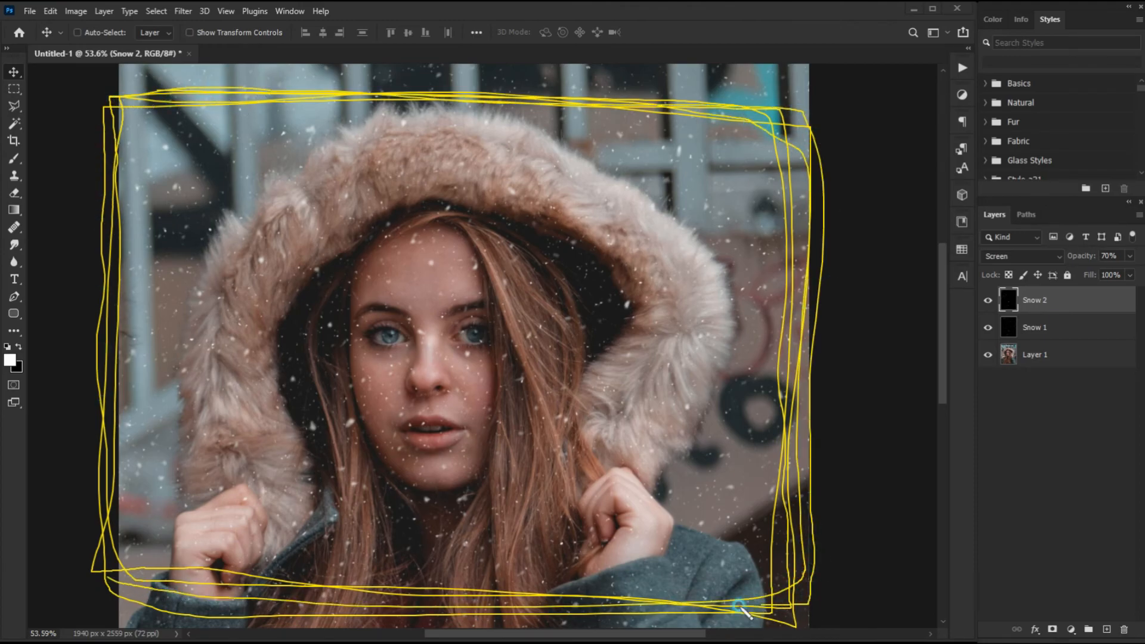